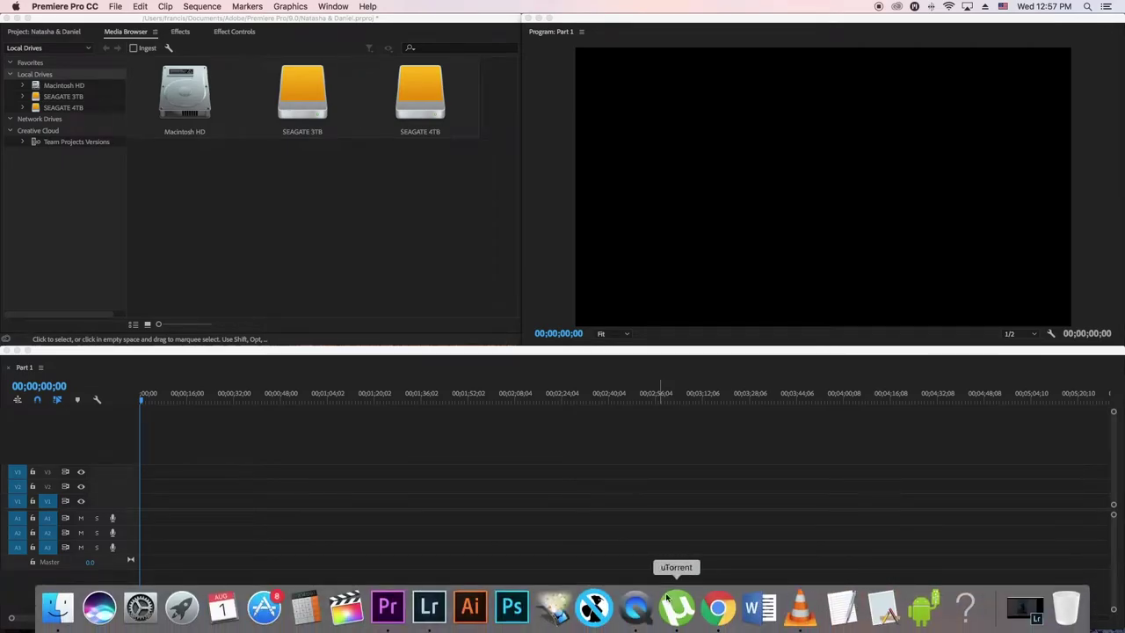
Step: Make the Full Wedding sequence's timeline the active panel
click(458, 353)
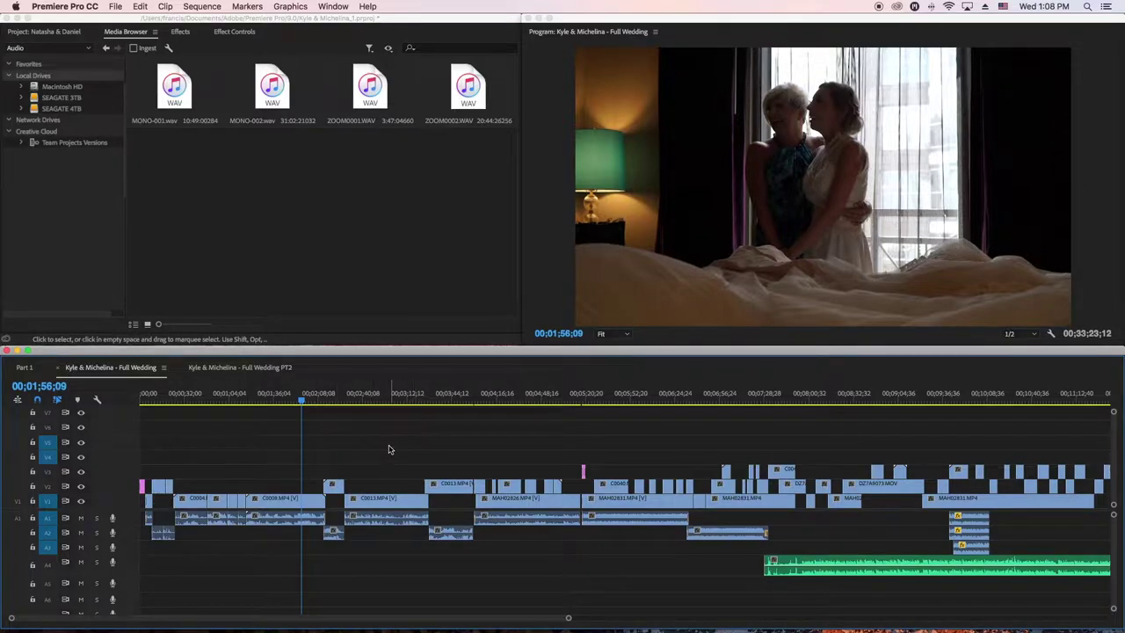
Step: Preview the edit around 03;40;26, then go back to the bride getting ready
click(488, 426)
click(448, 418)
click(266, 391)
click(204, 392)
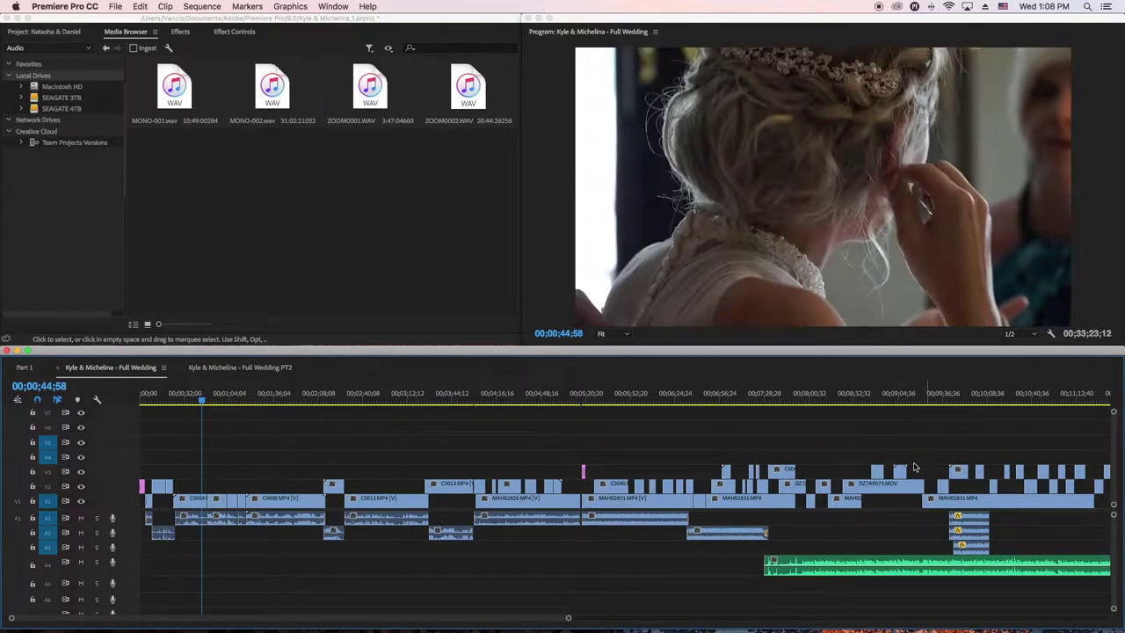
scroll(700, 456, down, 5)
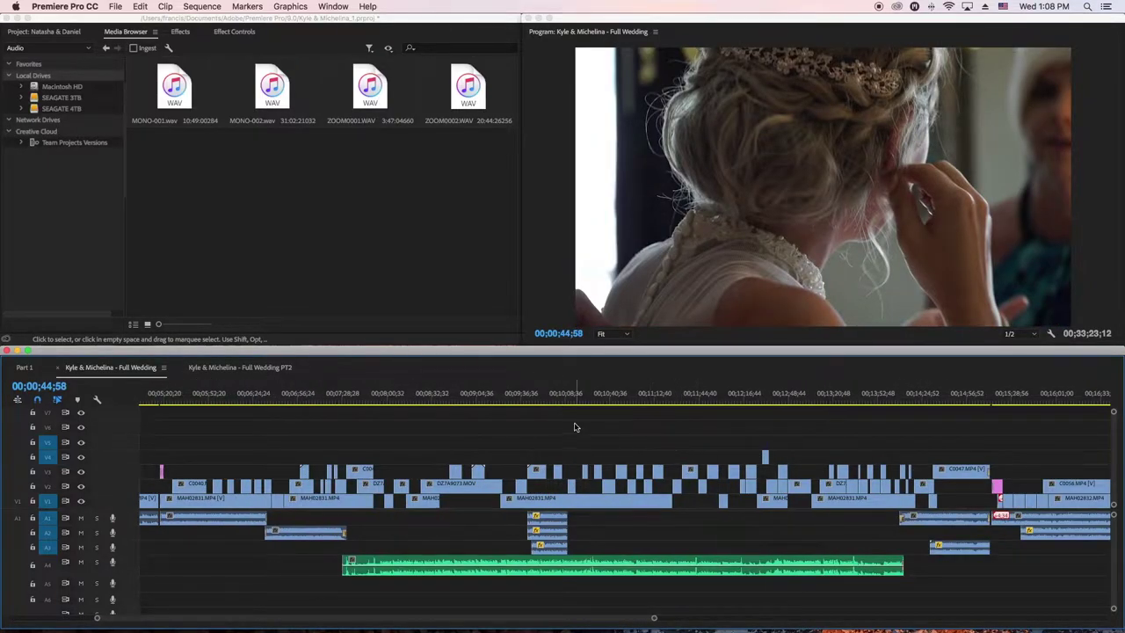
Step: Review the ceremony vows between 11;51;23 and 13;24;24, briefly selecting the ceremony clips
click(558, 396)
click(837, 397)
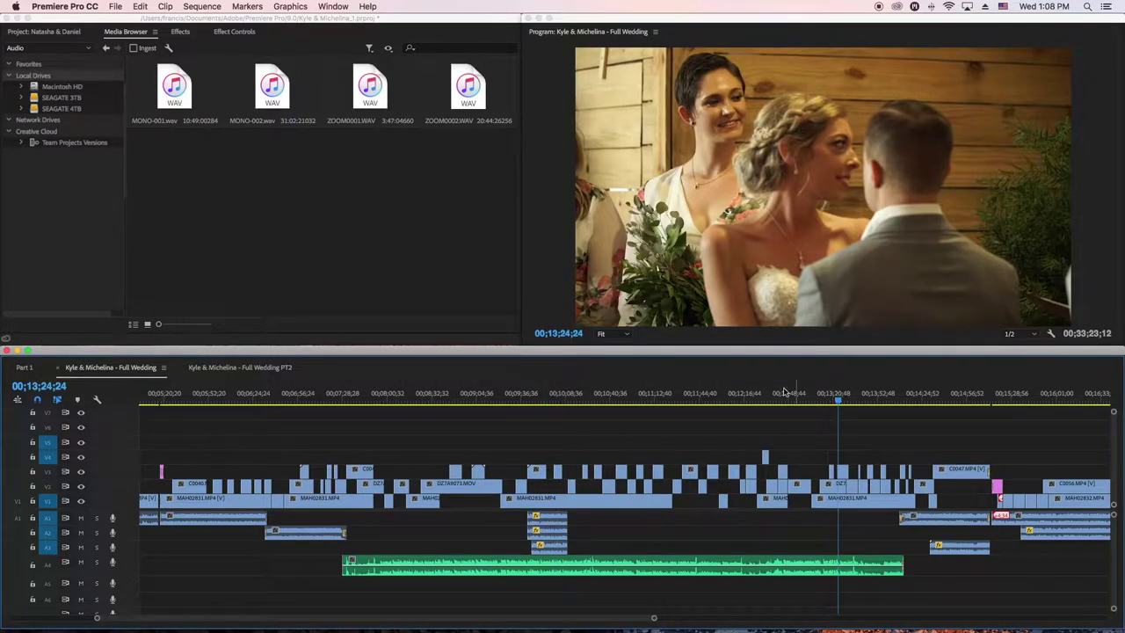
click(710, 396)
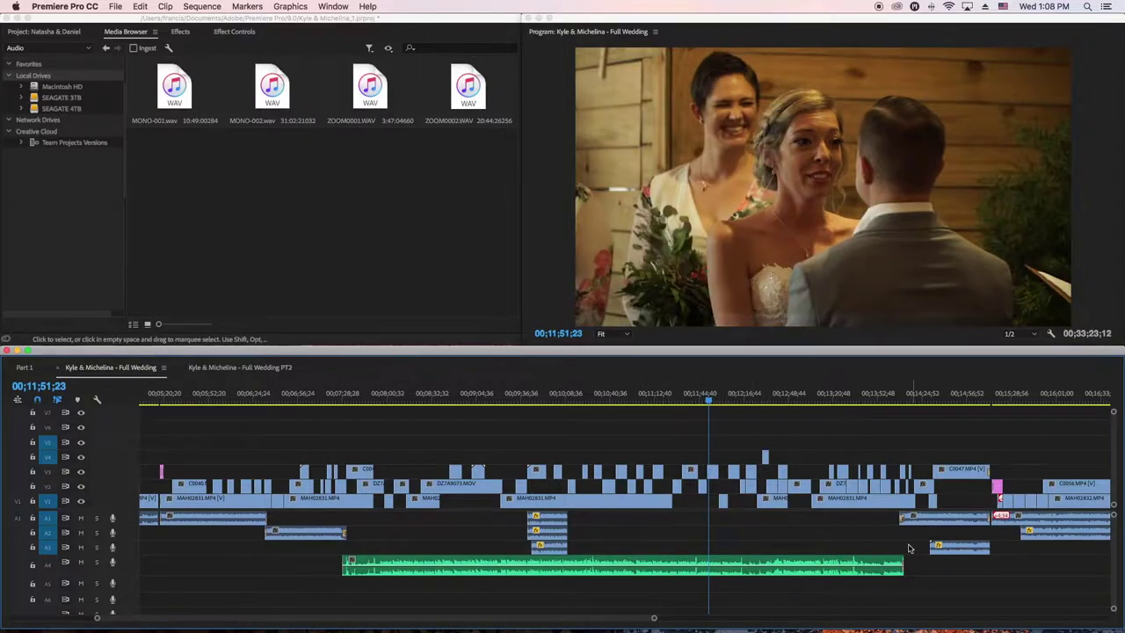
drag(880, 430, 349, 580)
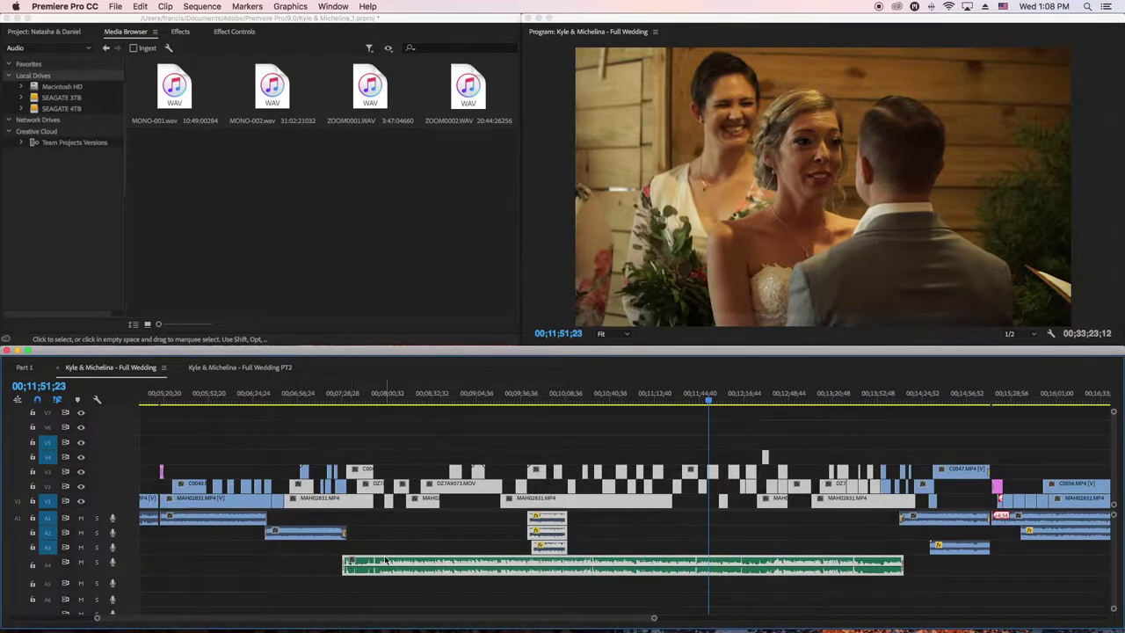
scroll(384, 558, left, 5)
scroll(384, 560, right, 6)
scroll(384, 560, right, 6)
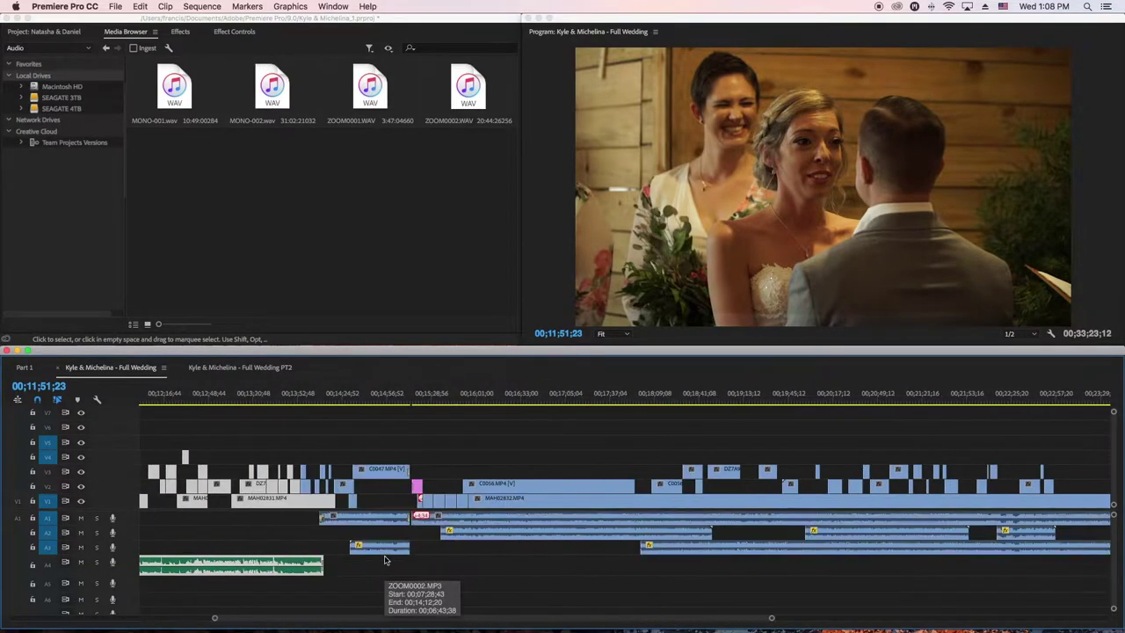
scroll(384, 560, left, 4)
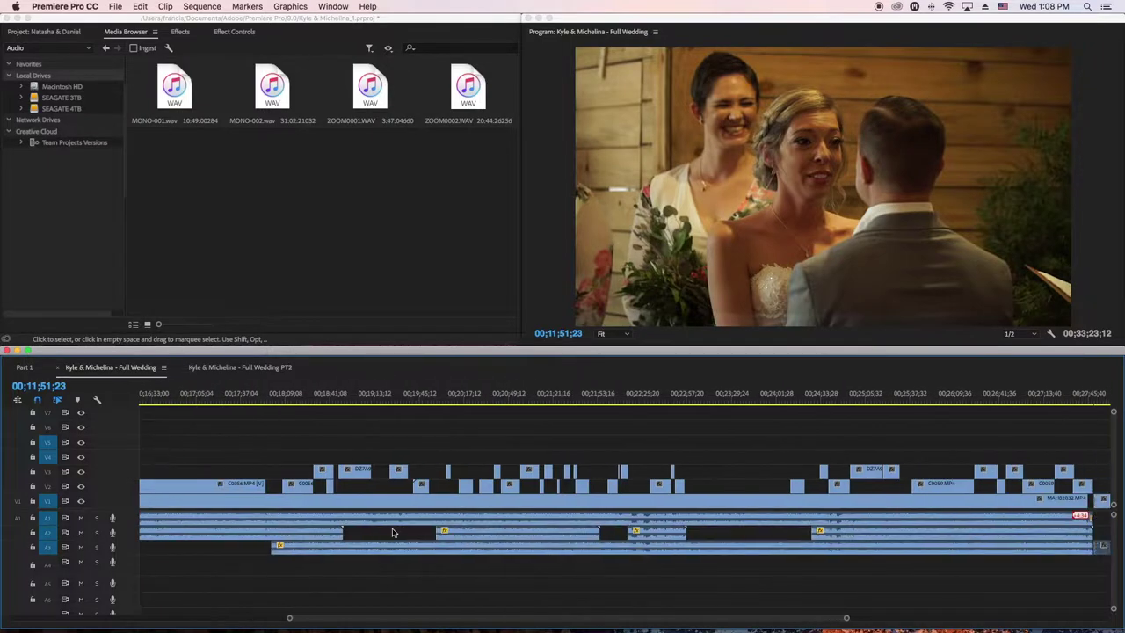
click(354, 410)
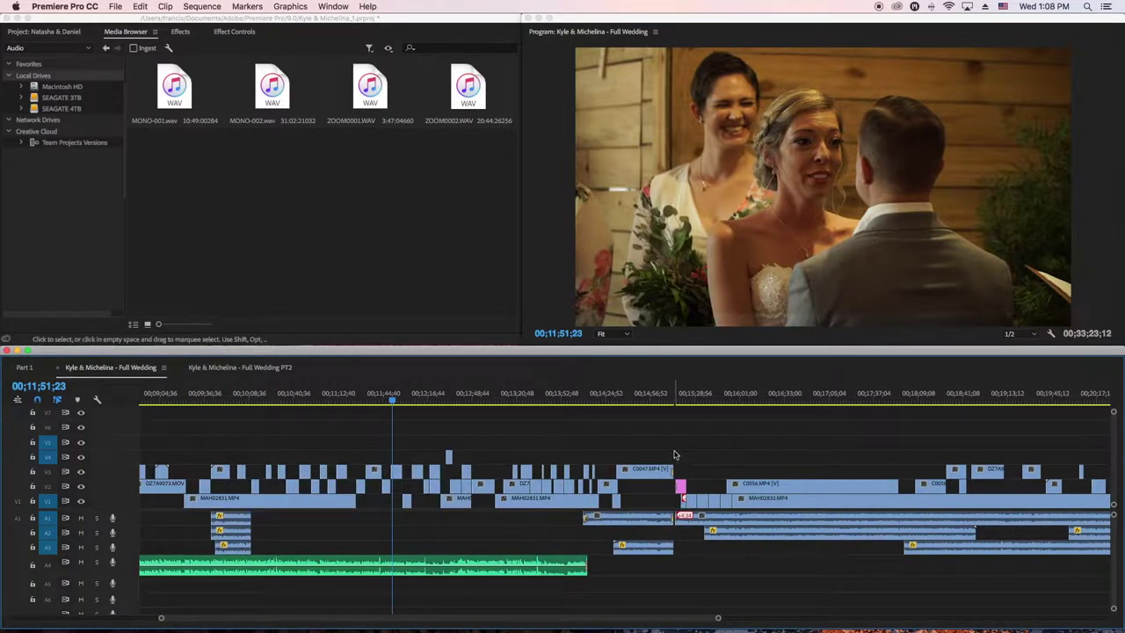
Step: Check the couple's exit at 14;51;53 and the reception hall shot at 16;39;37
click(643, 400)
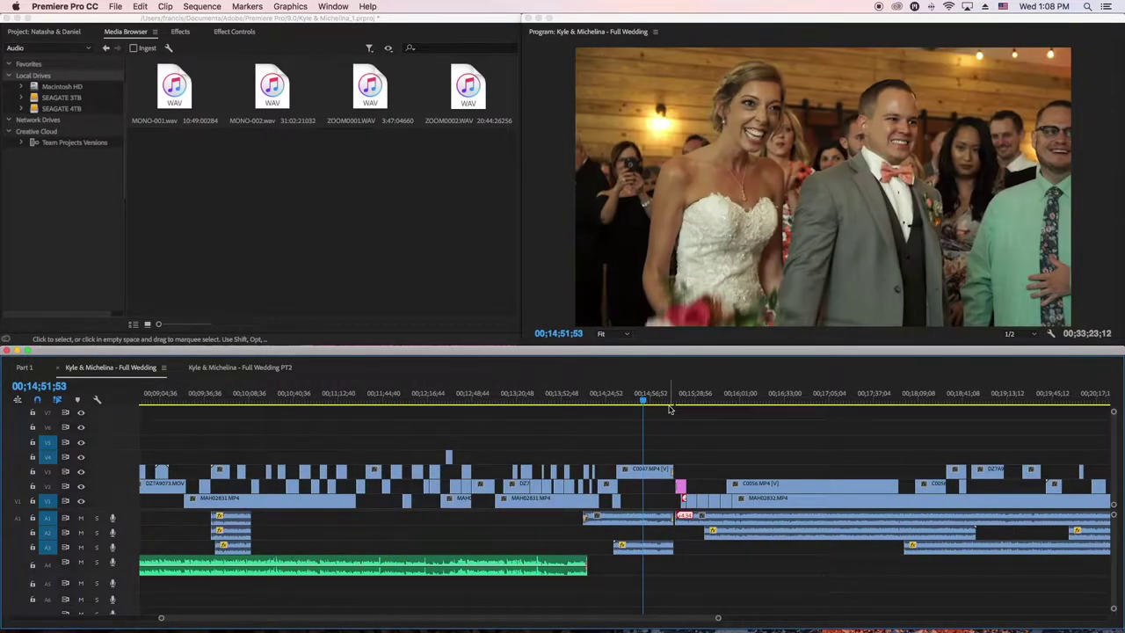
click(761, 401)
scroll(789, 510, right, 5)
click(390, 400)
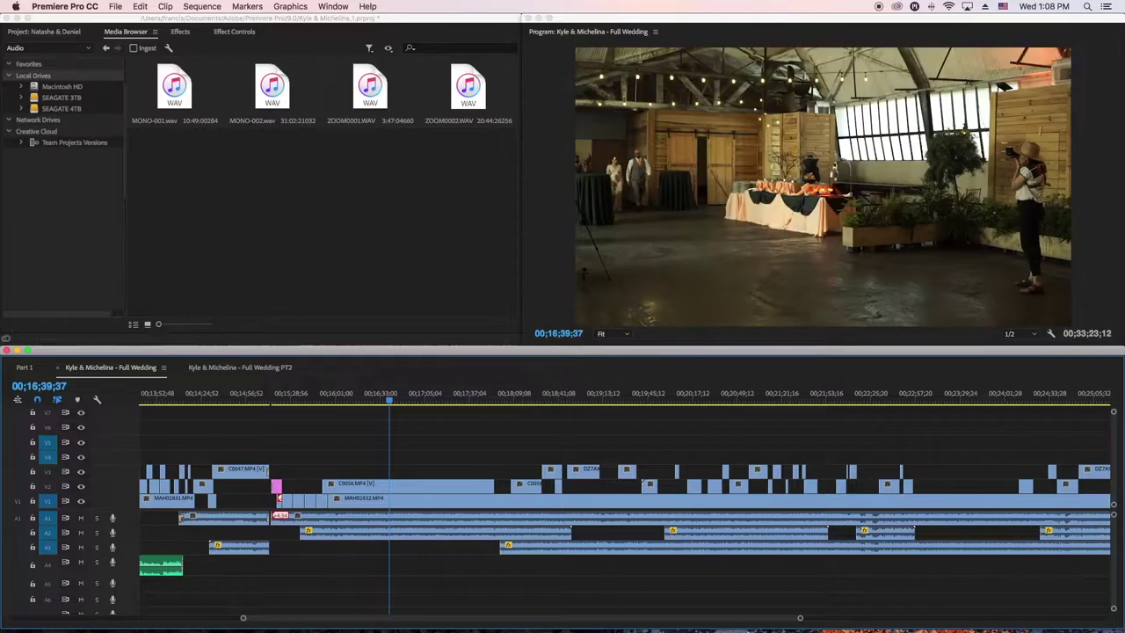
drag(801, 621, 953, 618)
Step: Preview the first dance section, including the dance around 23;44;03
click(551, 396)
click(672, 395)
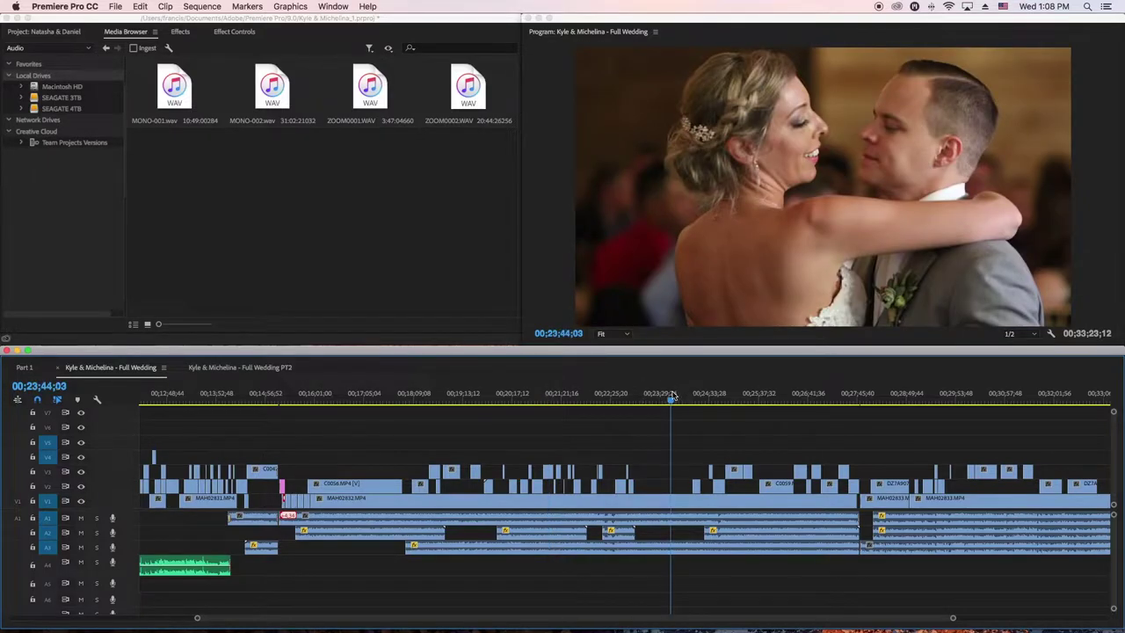
click(527, 397)
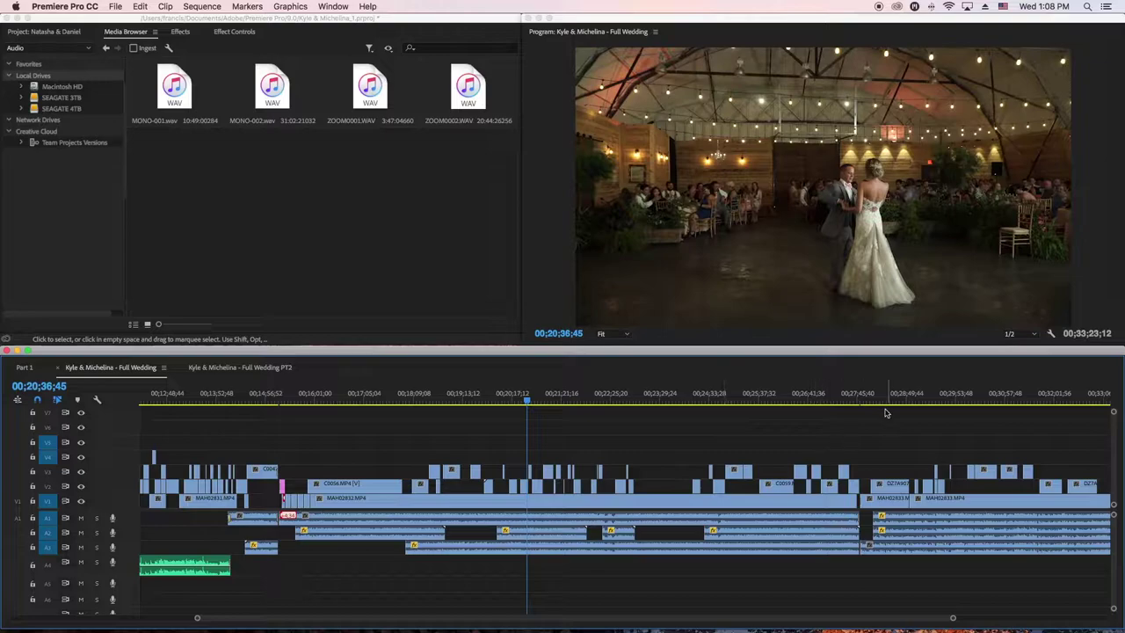
Step: Preview the toast speech at 31;58;10 near the end of the sequence
scroll(750, 437, right, 5)
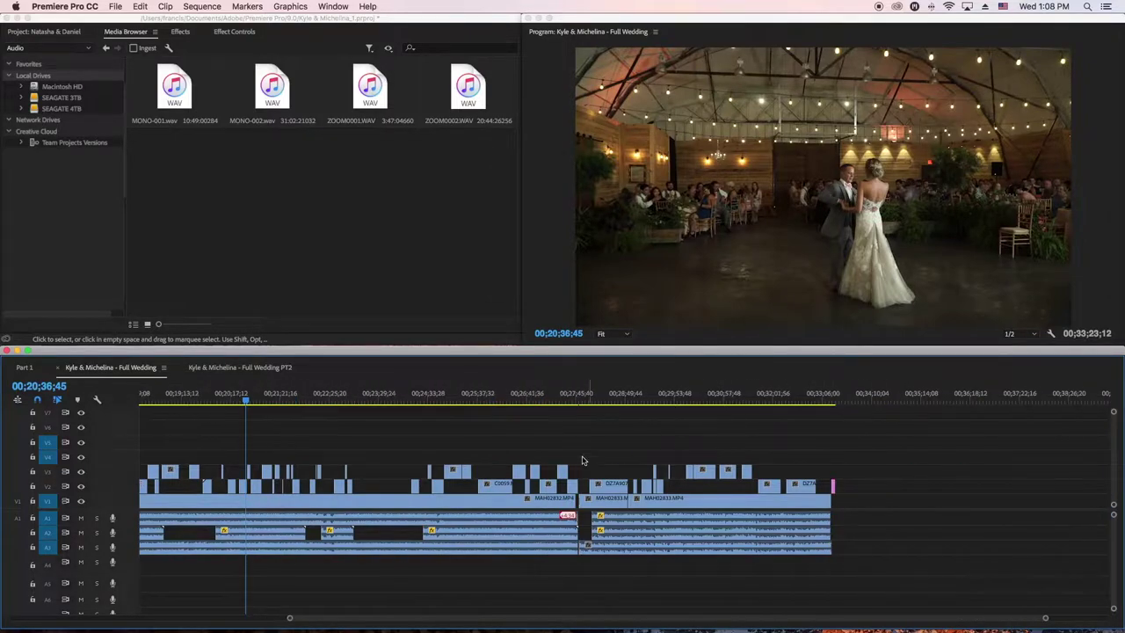
click(702, 397)
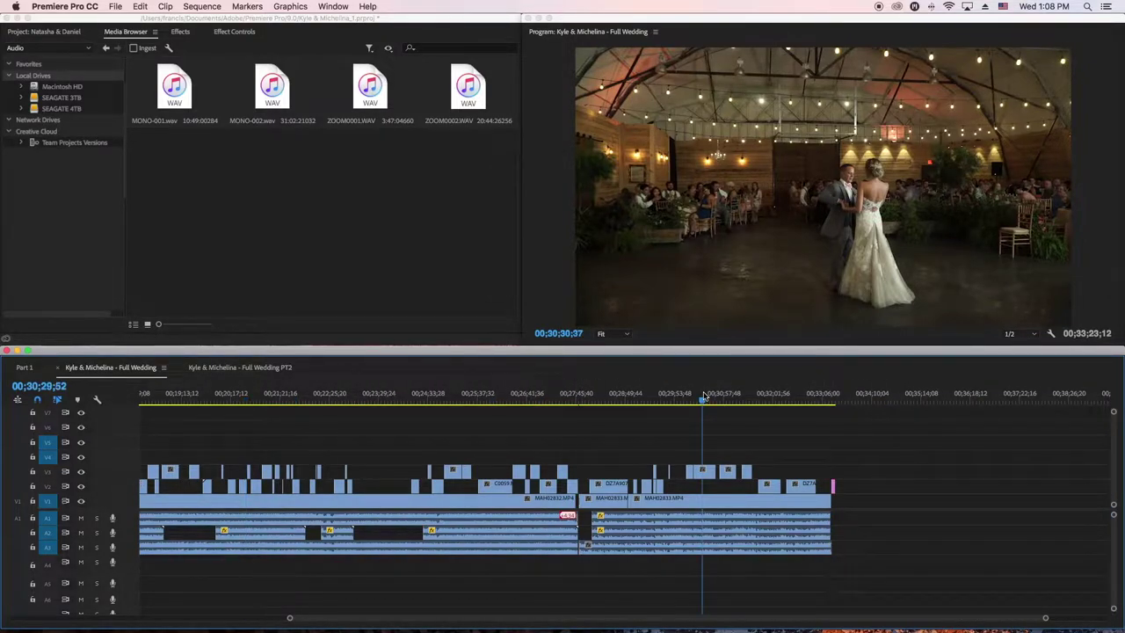
click(771, 397)
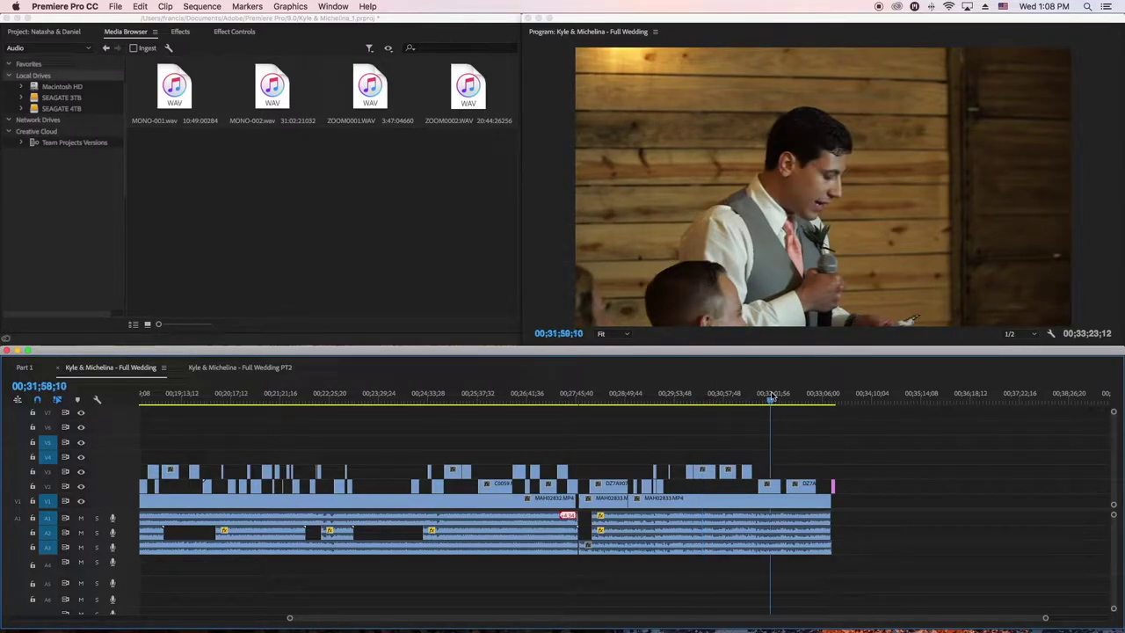
scroll(770, 396, left, 10)
scroll(291, 424, left, 5)
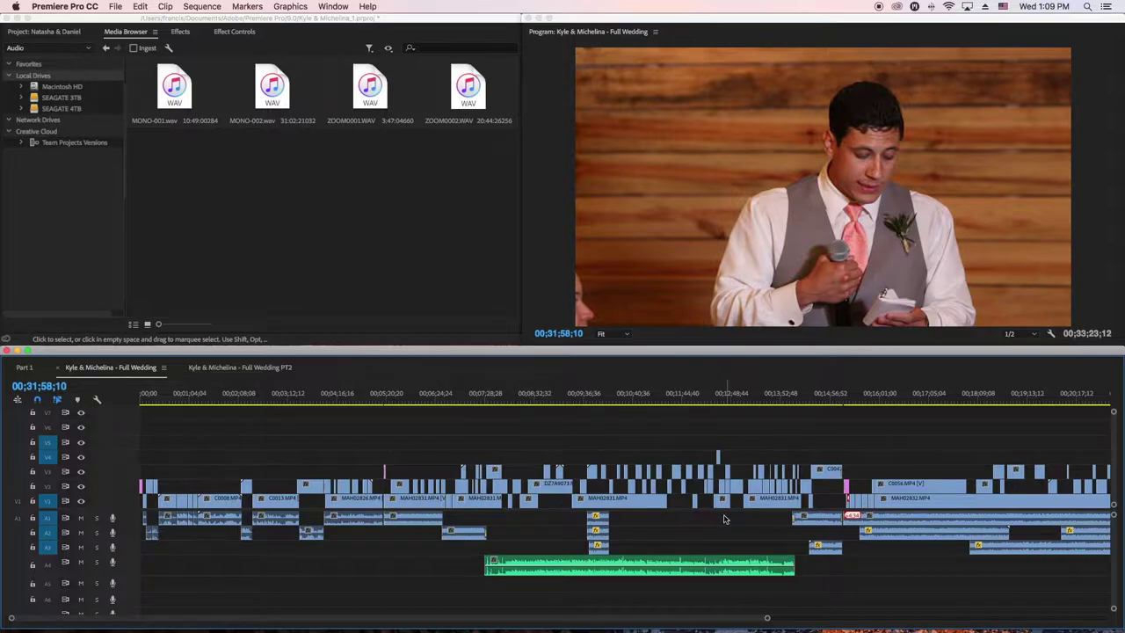
scroll(728, 527, right, 5)
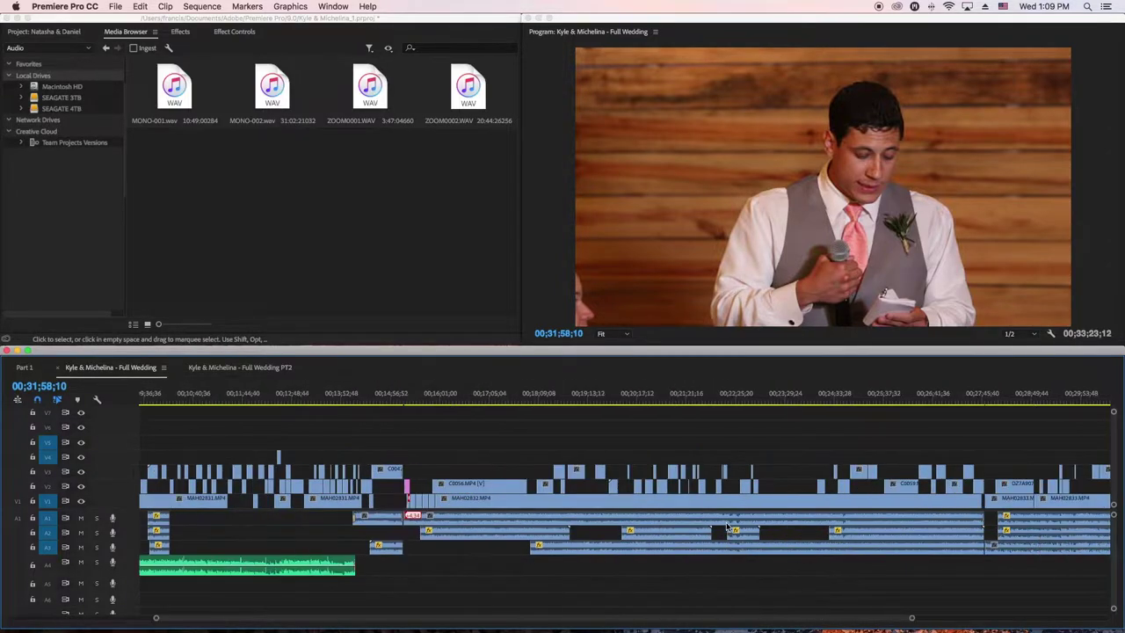
scroll(728, 527, right, 1)
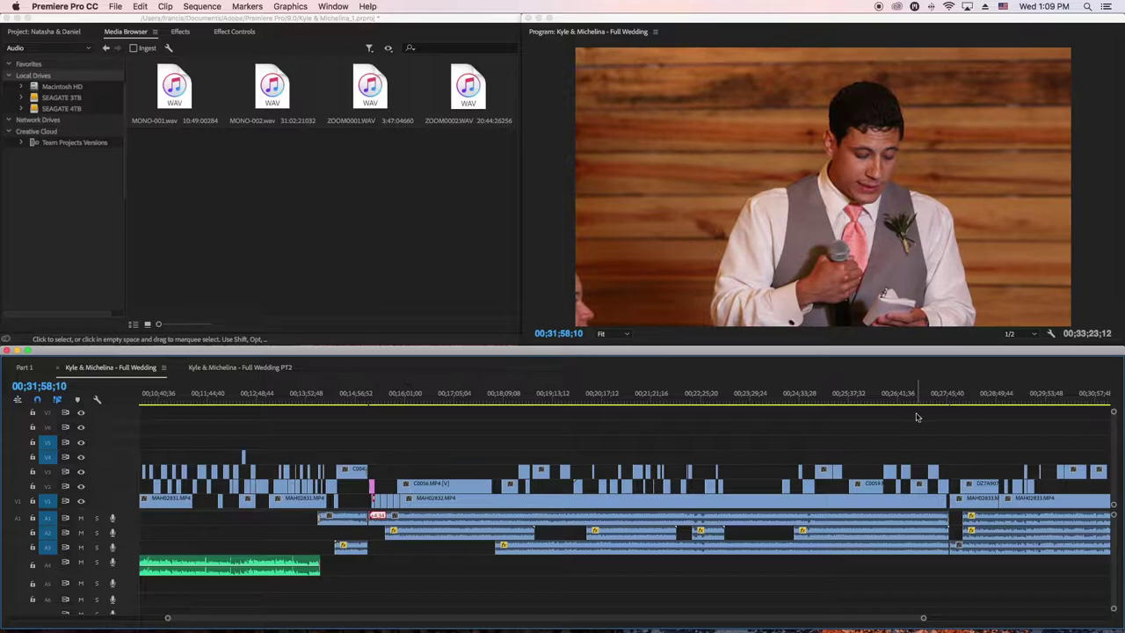
scroll(914, 422, right, 3)
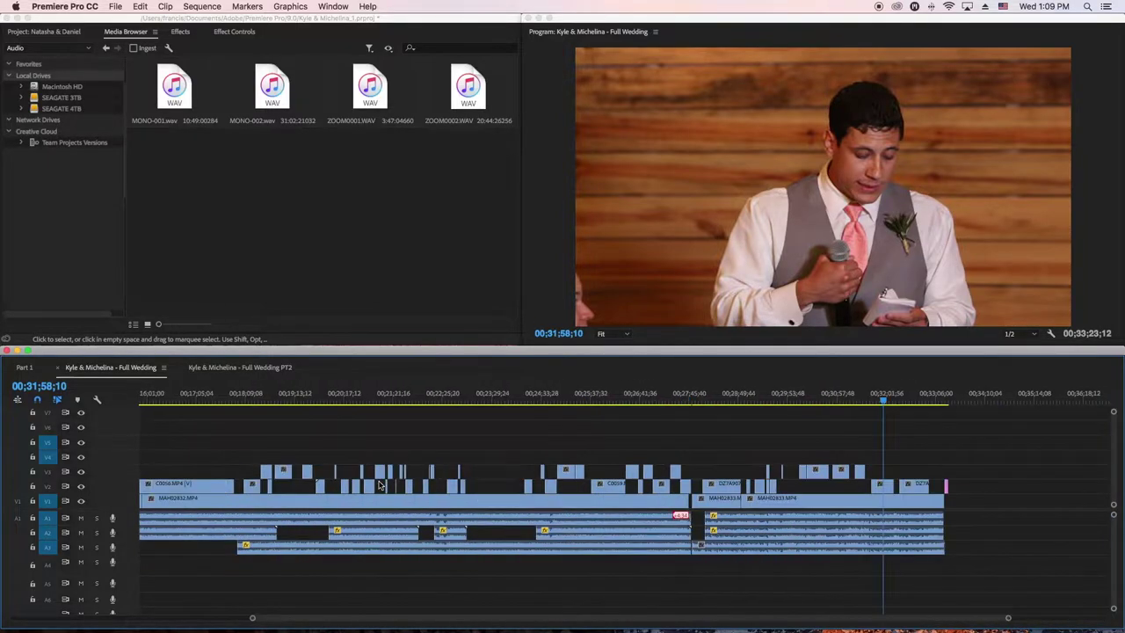
Step: Bring up Full Wedding PT2 and scrub its early footage from 03;08;00 to 00;13;47
click(230, 368)
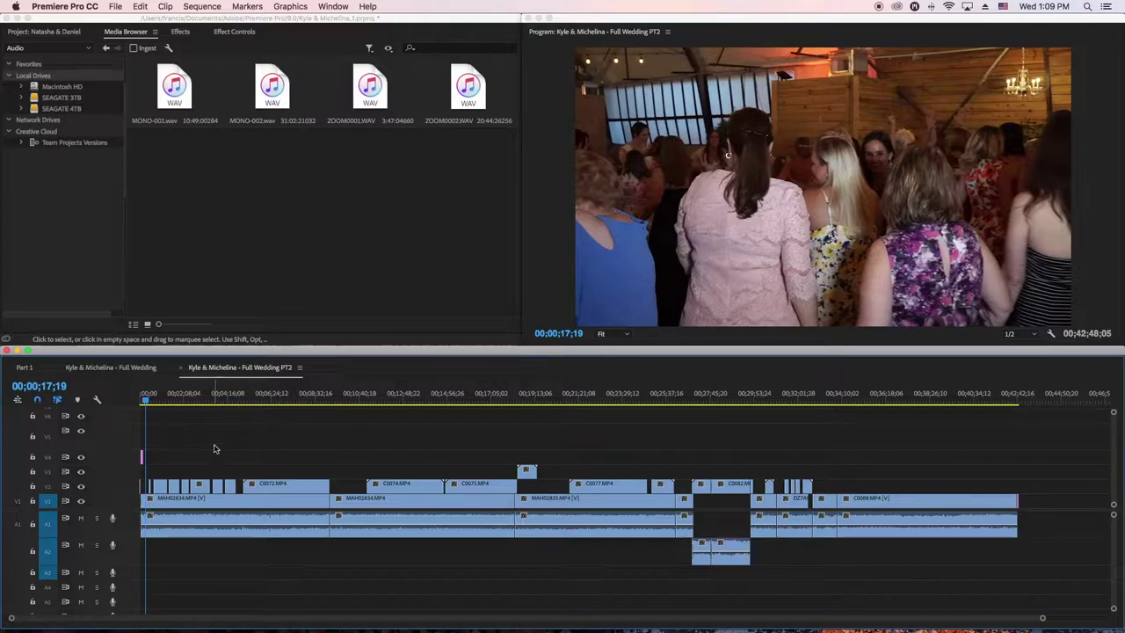
click(204, 397)
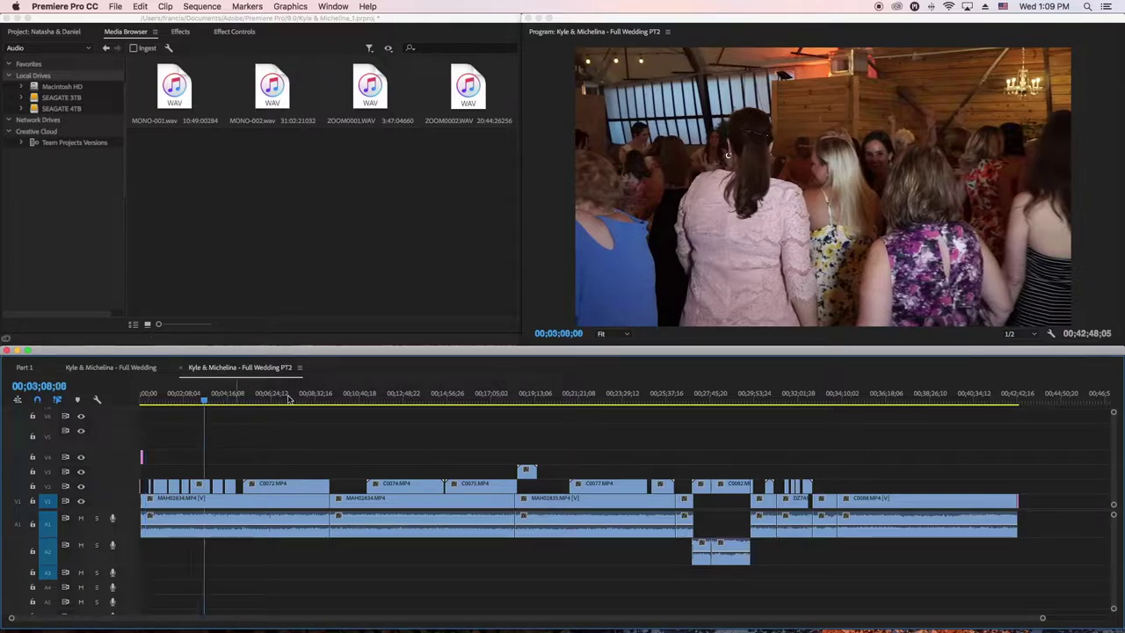
key(Down)
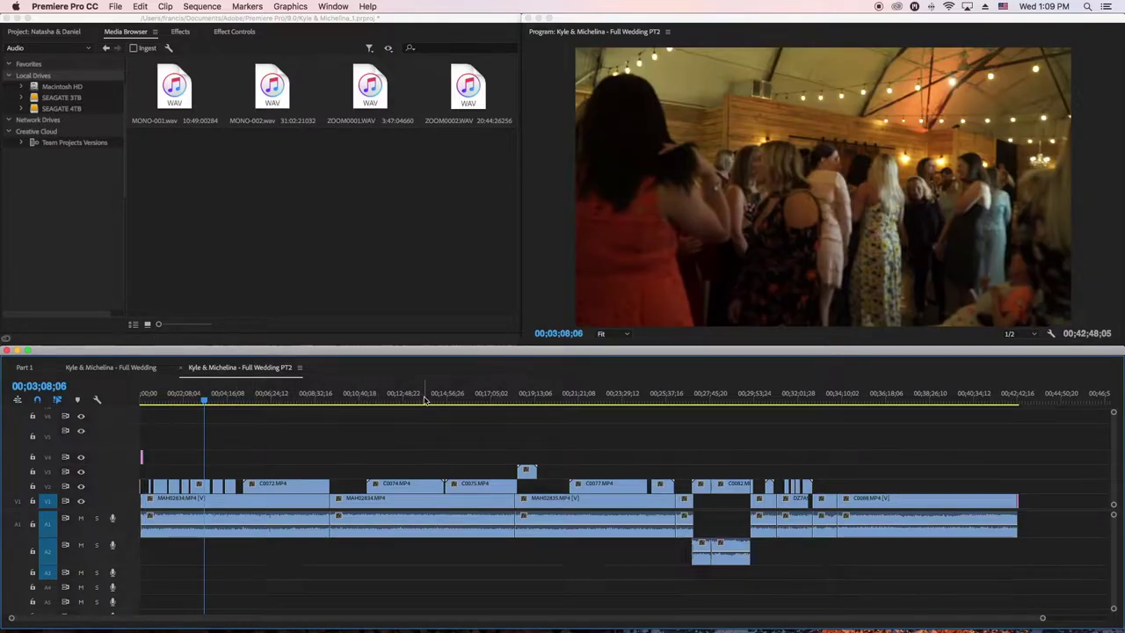
click(424, 398)
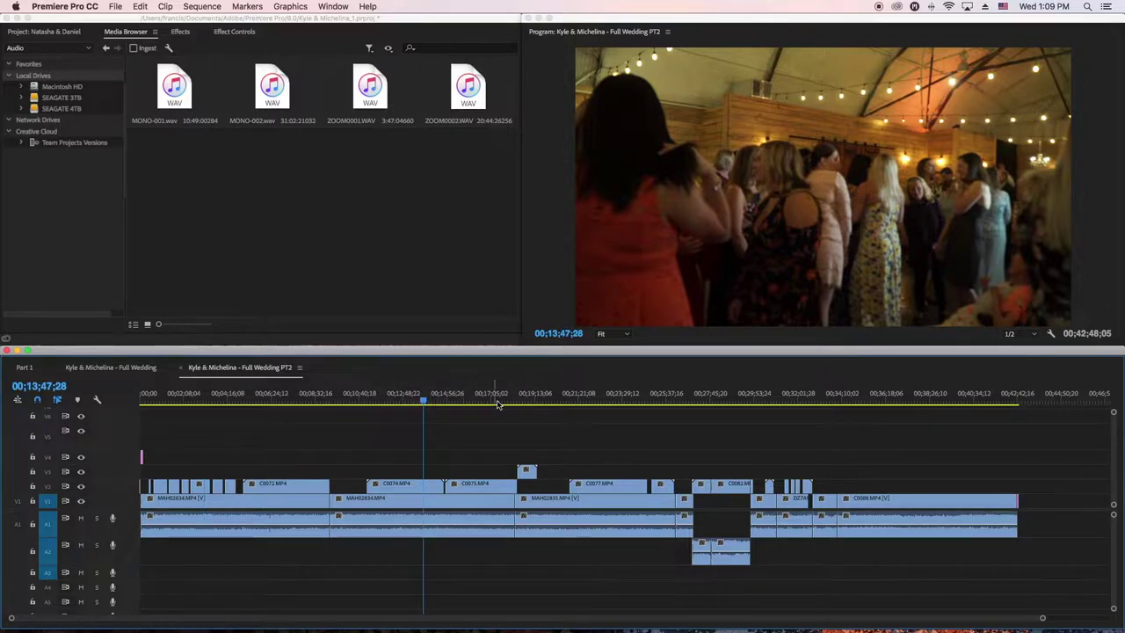
Step: Review the cake cutting and the guests dancing around 00;18;45
click(729, 399)
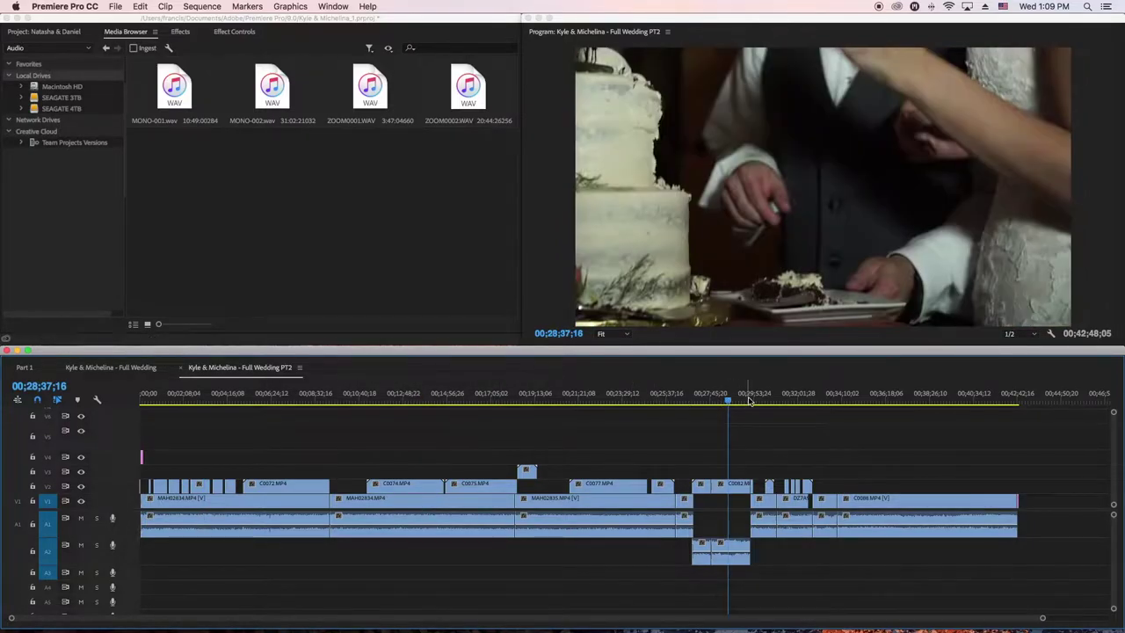
click(708, 399)
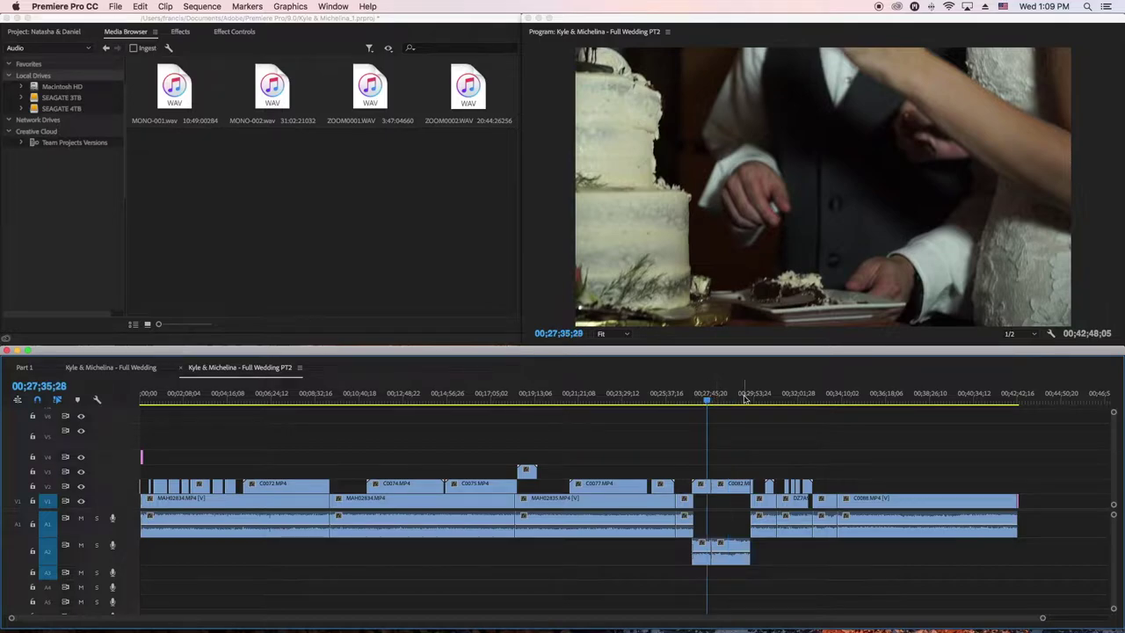
click(744, 398)
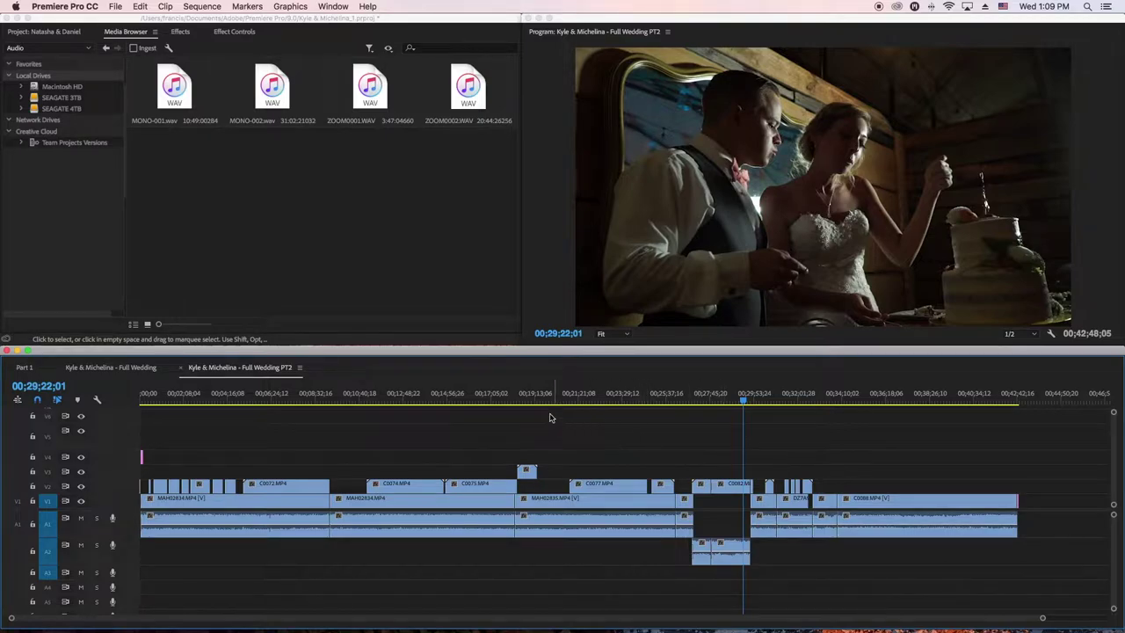
click(526, 398)
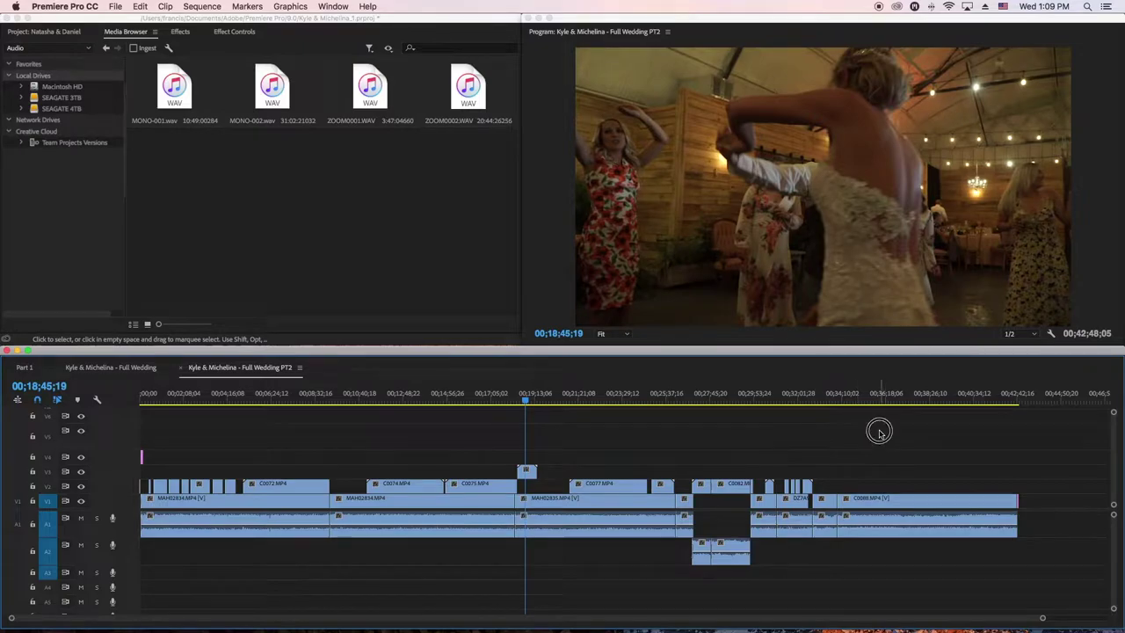
Step: Check dance shots between 00;30;52 and 00;33;40, then play from 00;32;23
click(831, 400)
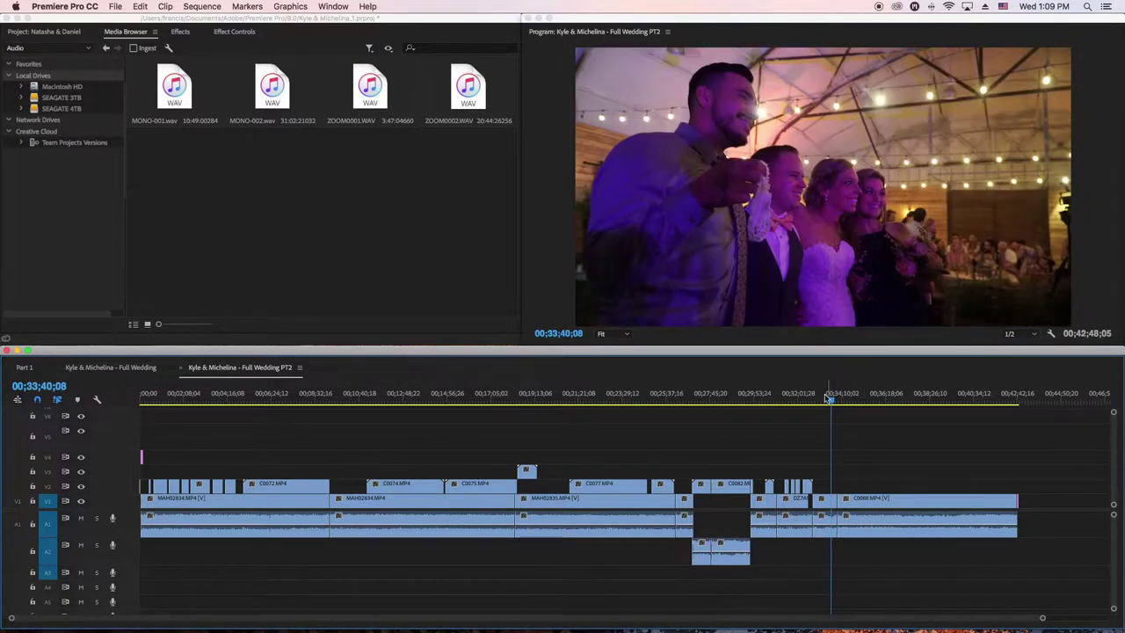
click(809, 400)
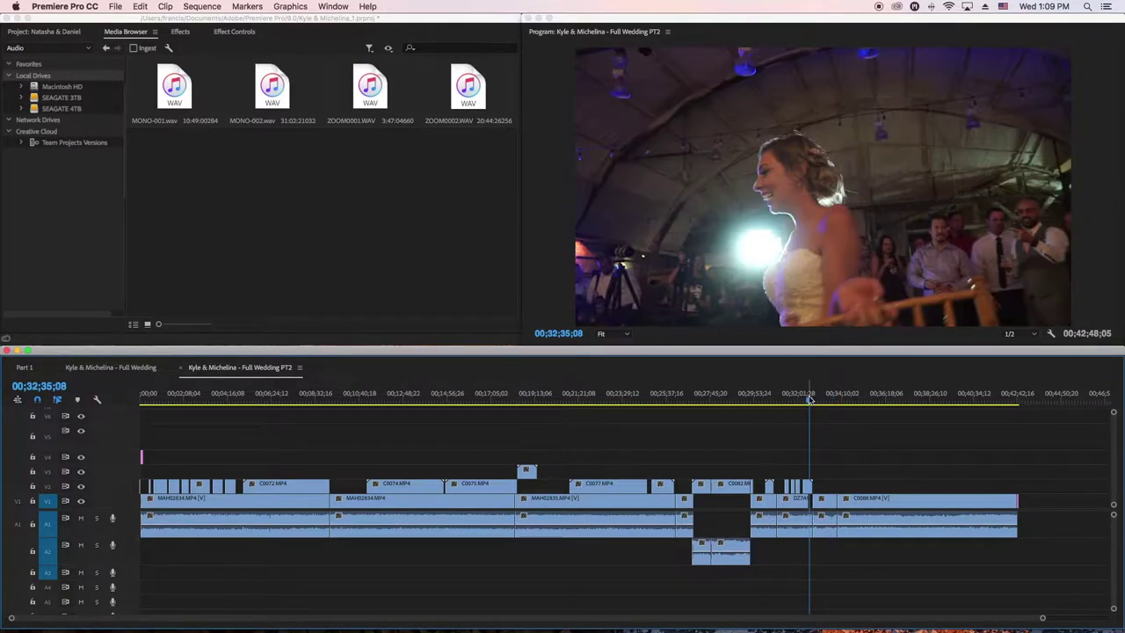
click(785, 400)
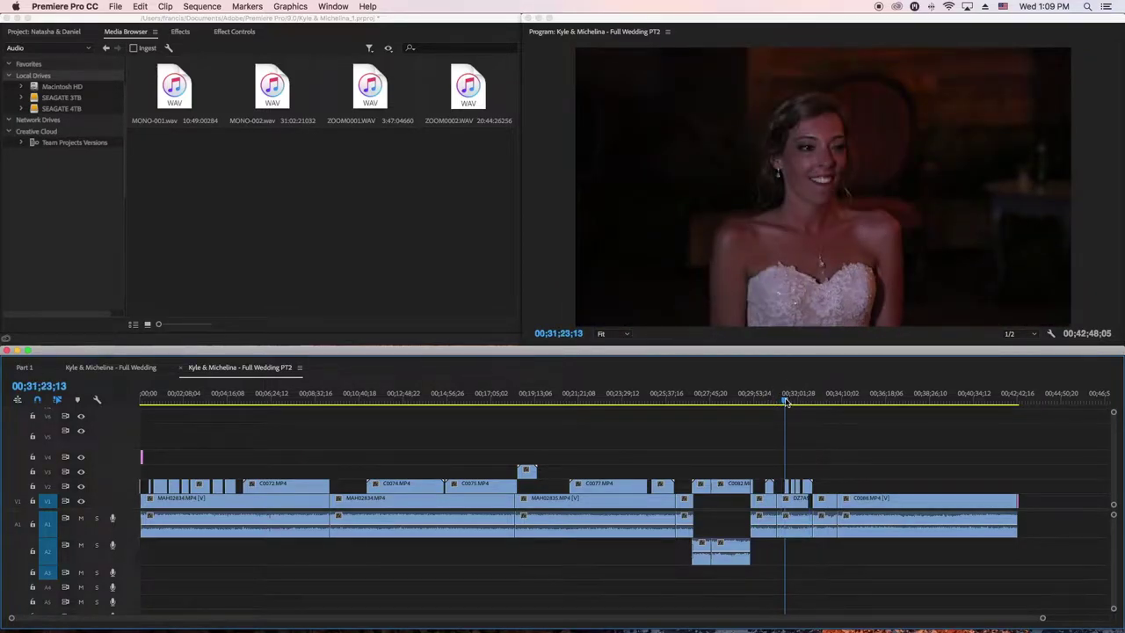
click(775, 401)
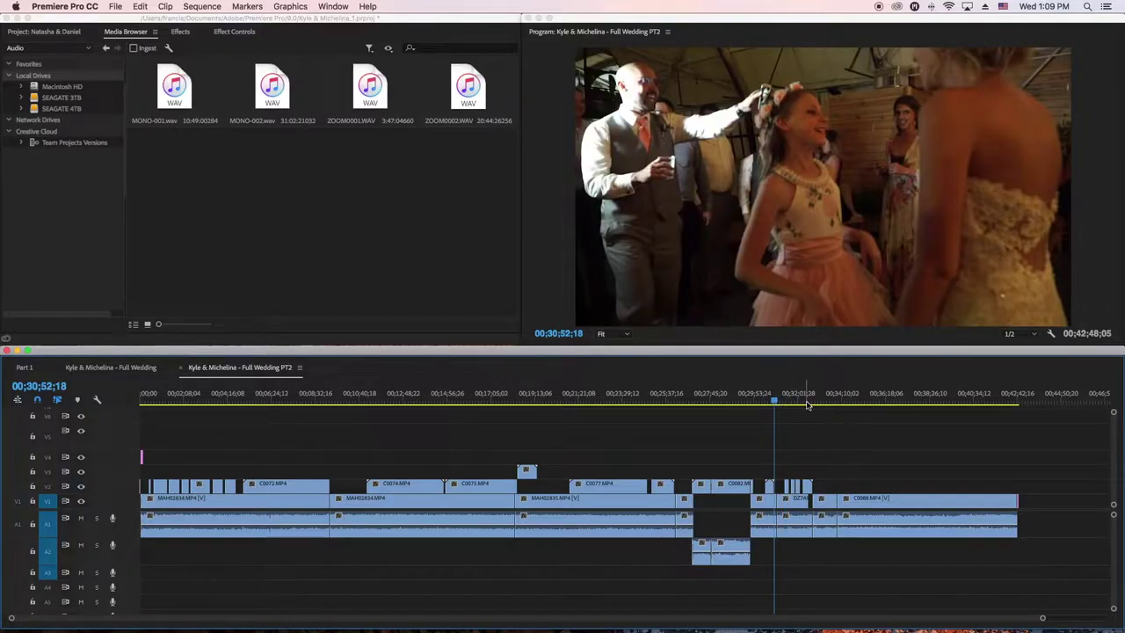
click(806, 401)
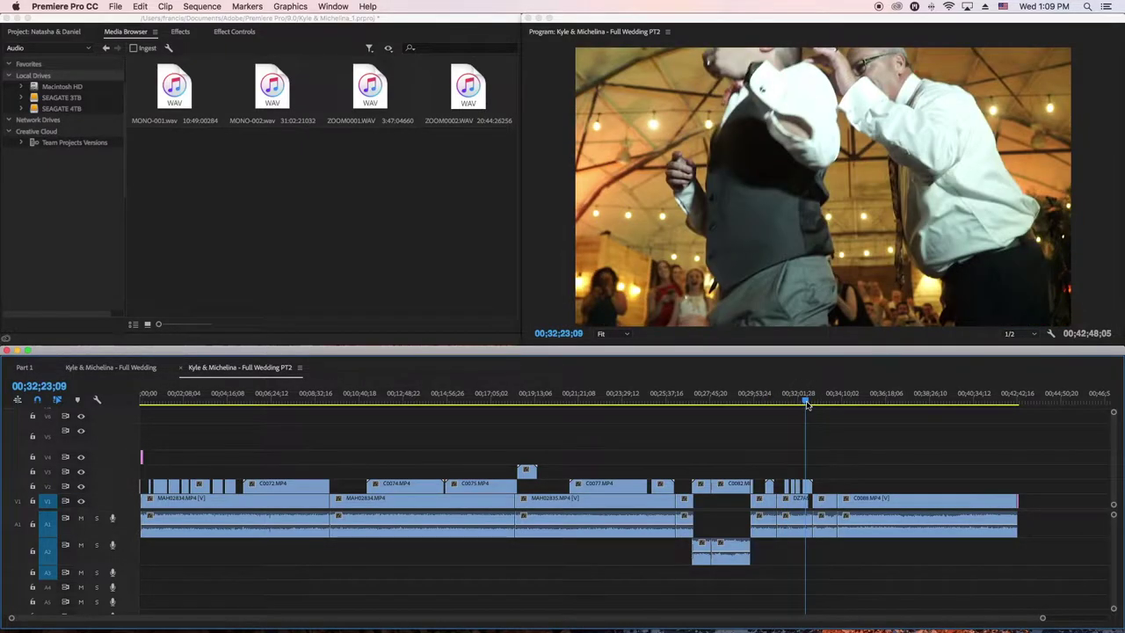
key(space)
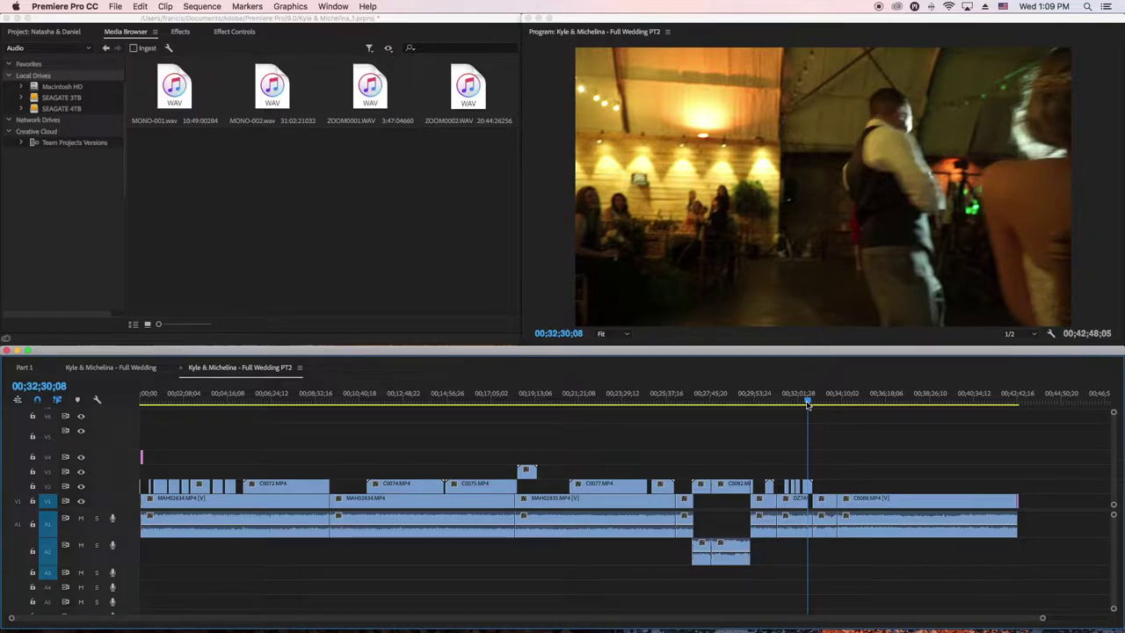
Step: Glance at Full Wedding's getting-ready footage near 00;06;17, then play PT2 from 00;16;52
click(97, 368)
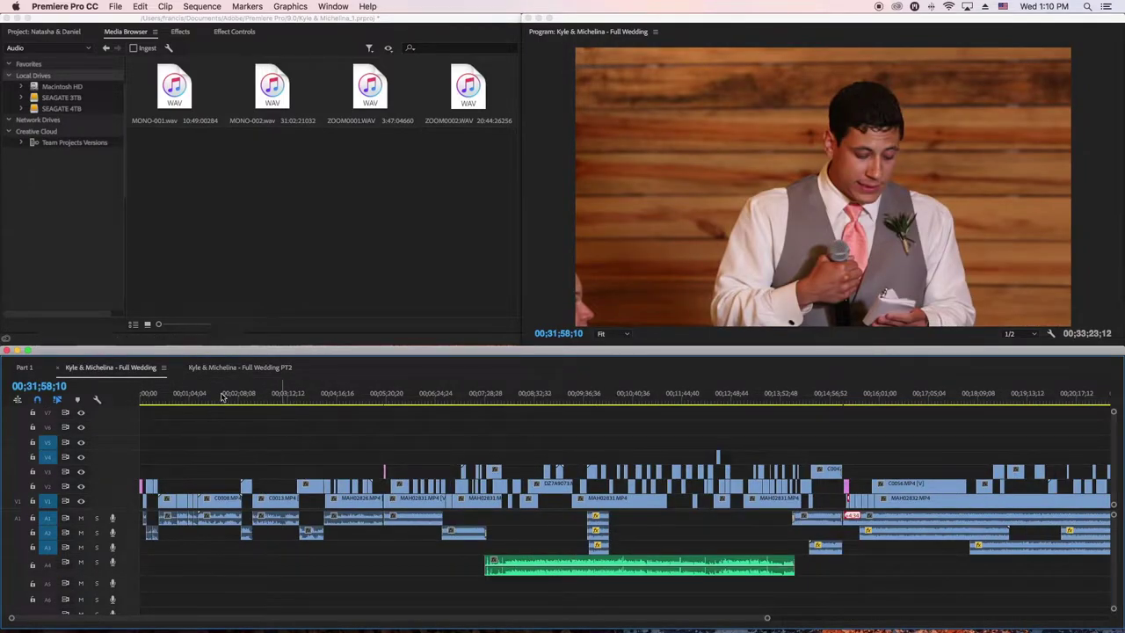
click(221, 397)
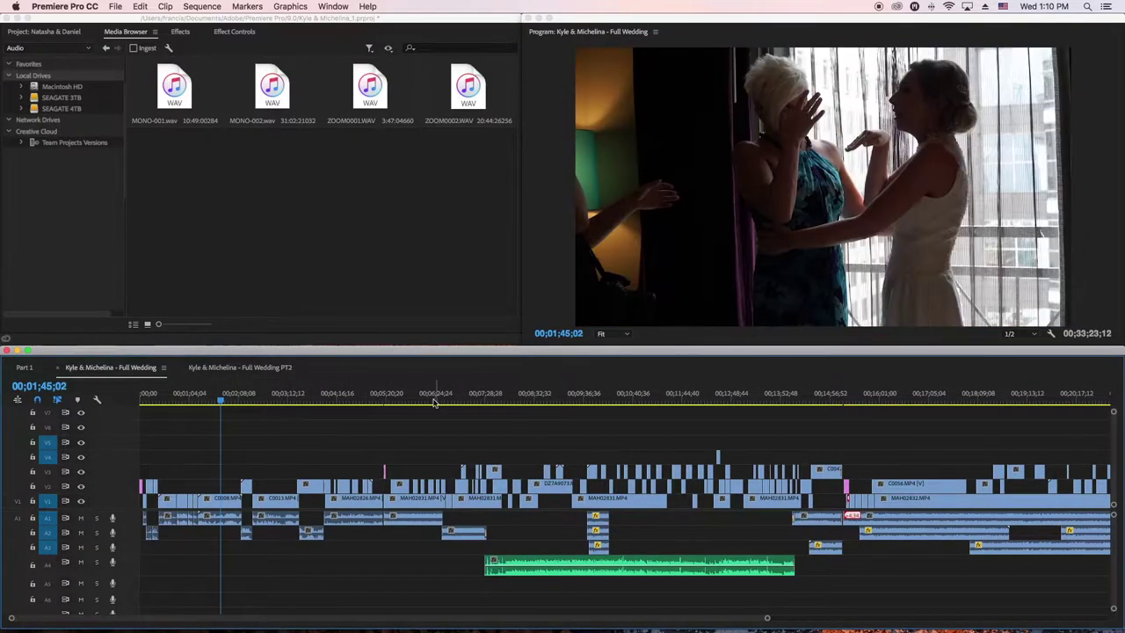
click(431, 399)
scroll(389, 422, right, 10)
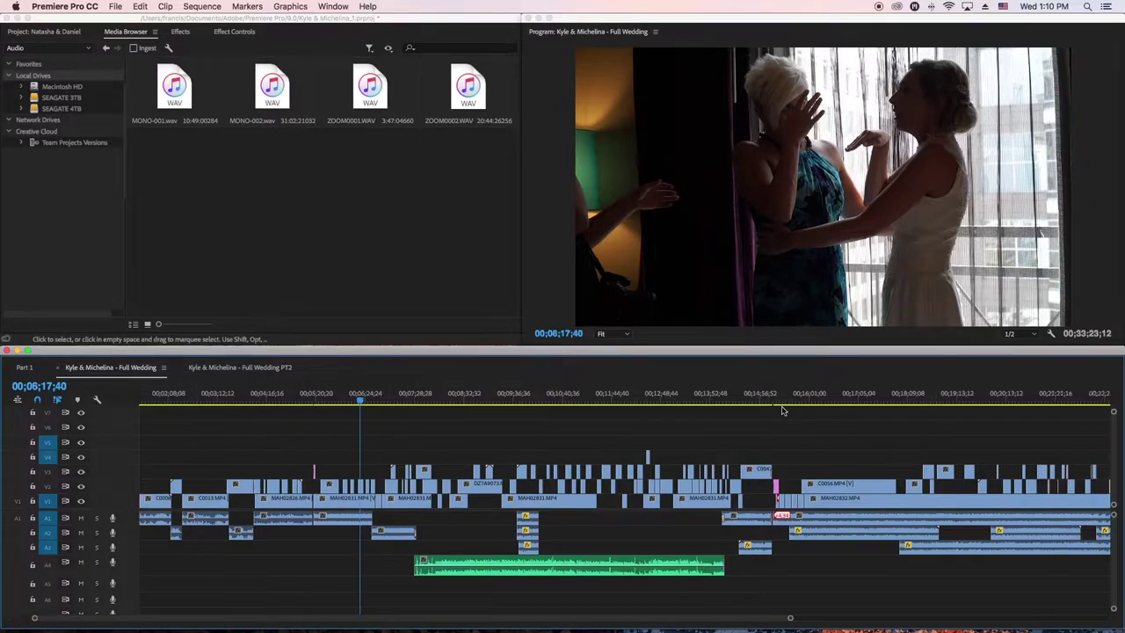
click(220, 367)
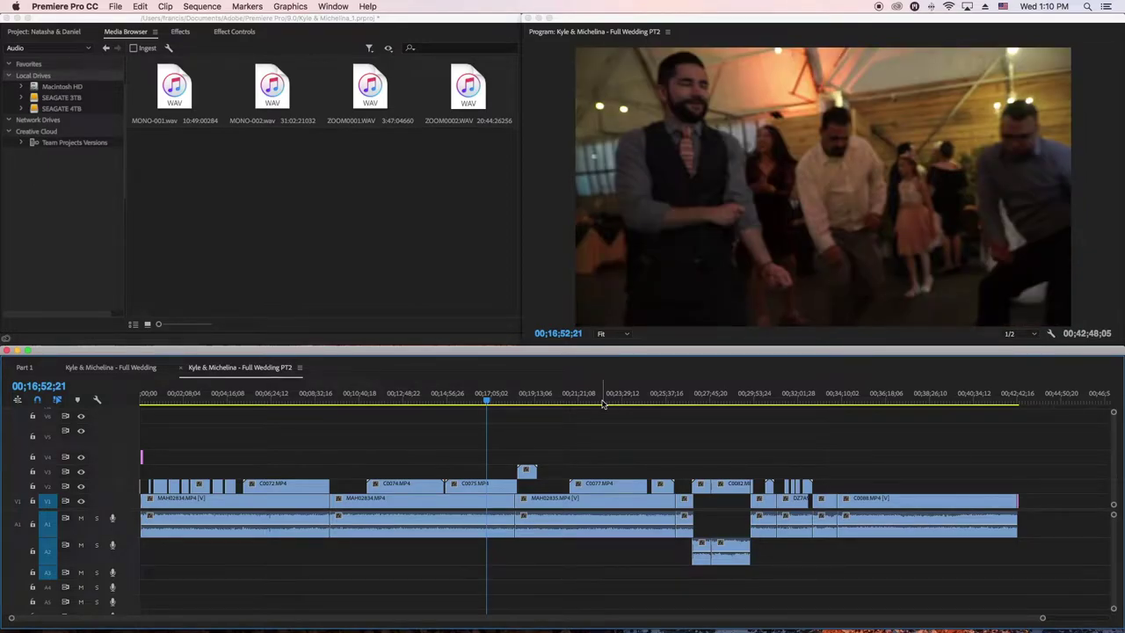
key(space)
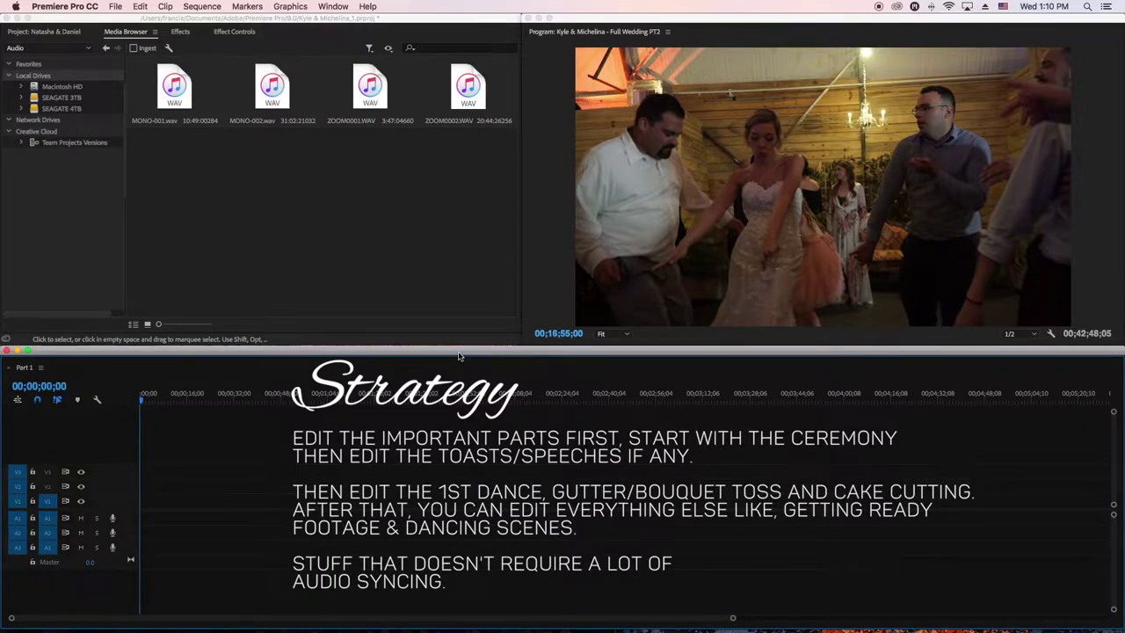
Step: Save the Kyle & Michelina wedding project with Cmd+S
key(super+s)
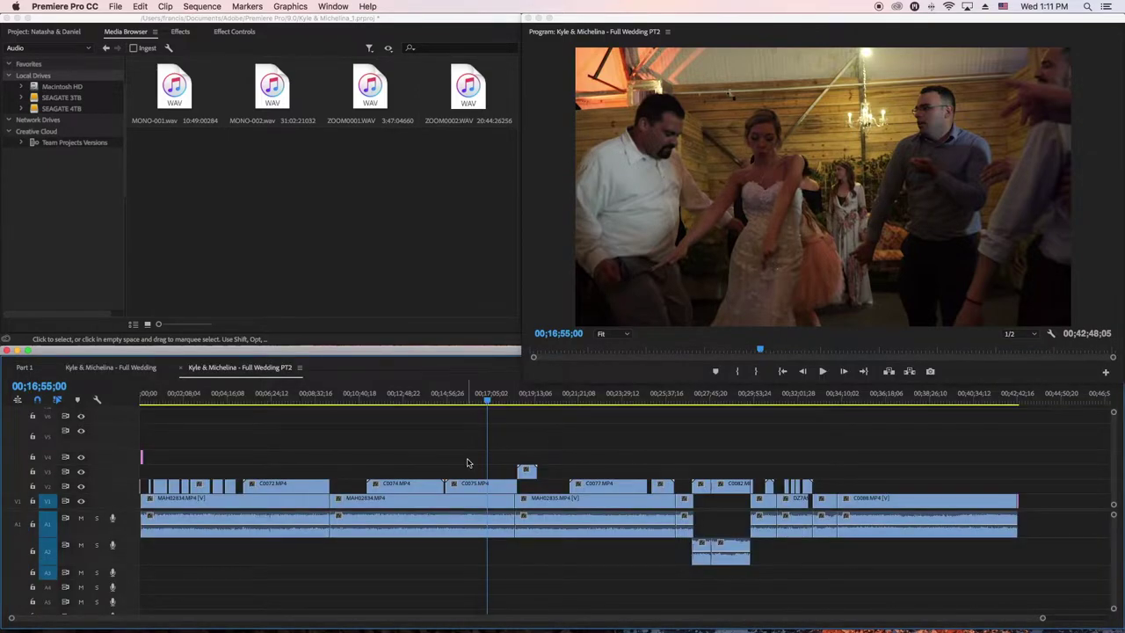
Step: Jump to the end of PT2 and scrub back to the closing shots near 00;41;51
click(1017, 402)
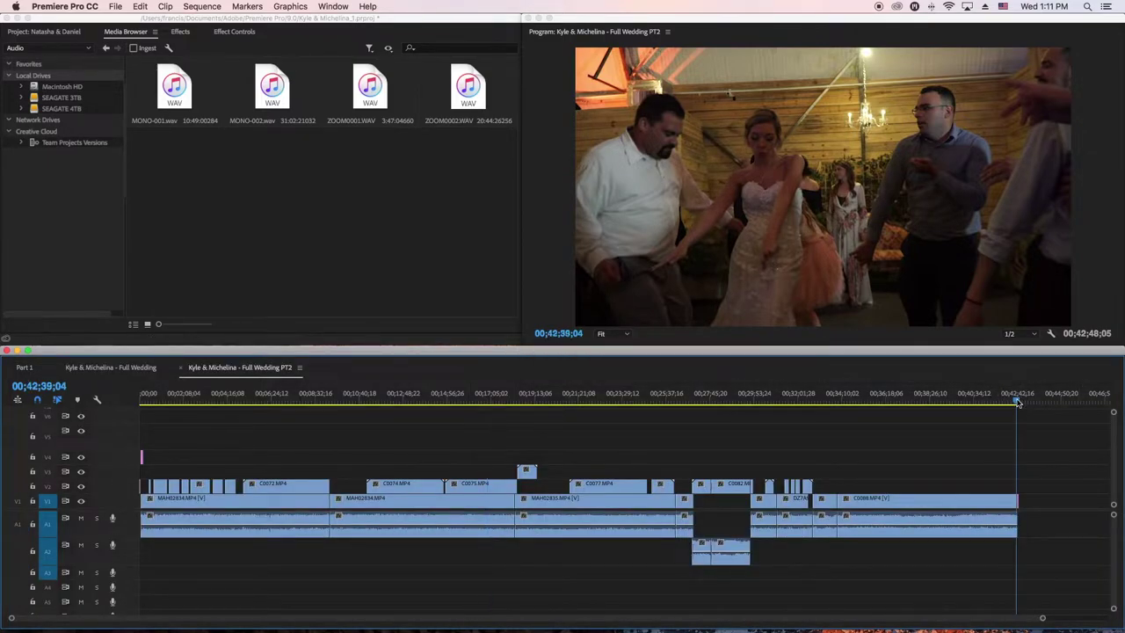
click(1017, 401)
drag(1017, 401, 1000, 405)
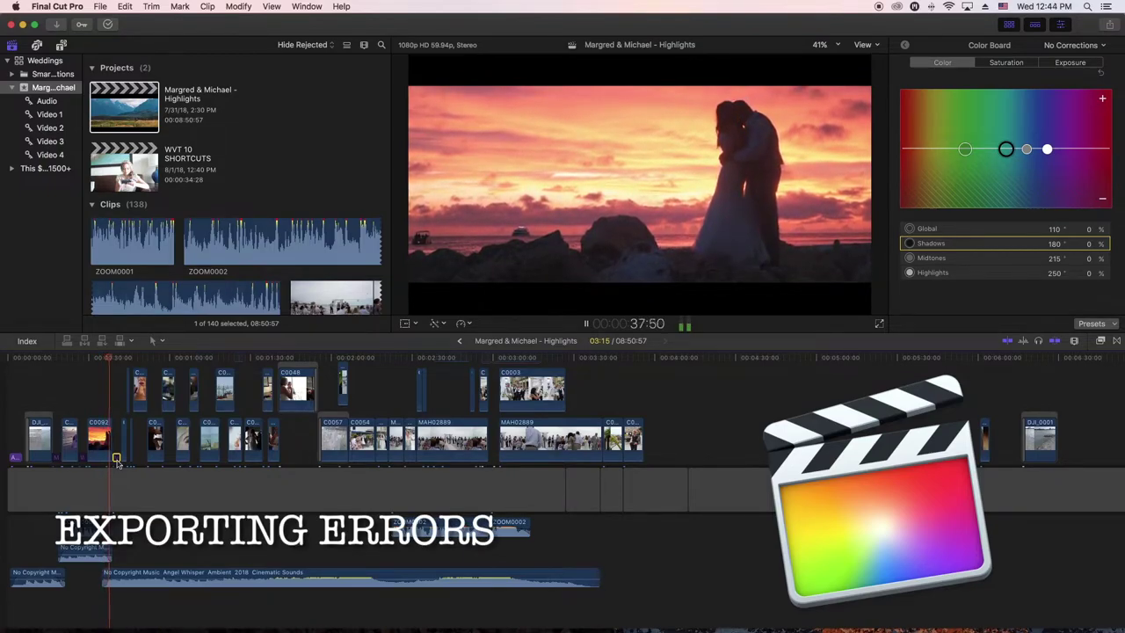
scroll(123, 453, up, 3)
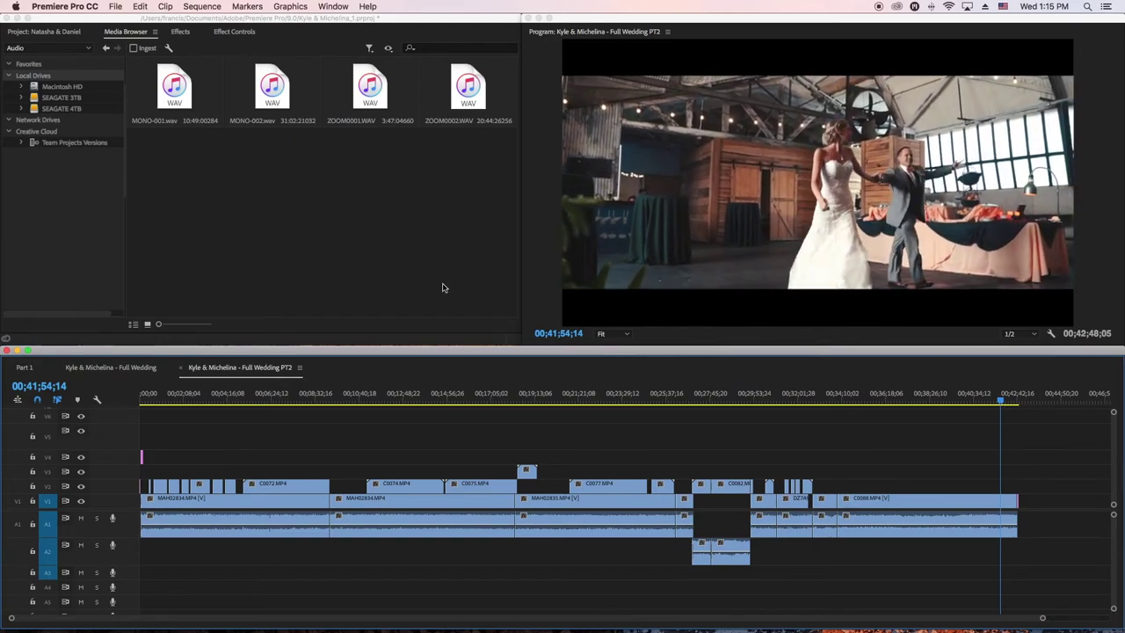
Step: Move the playhead back to the couple dancing at 00;16;13;12
click(473, 400)
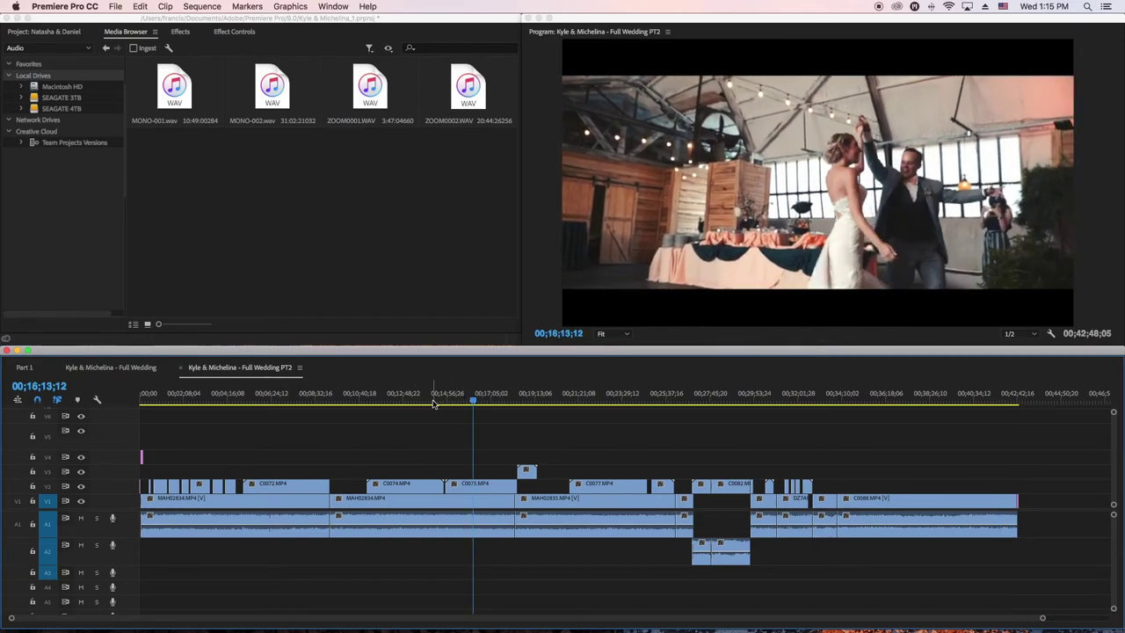